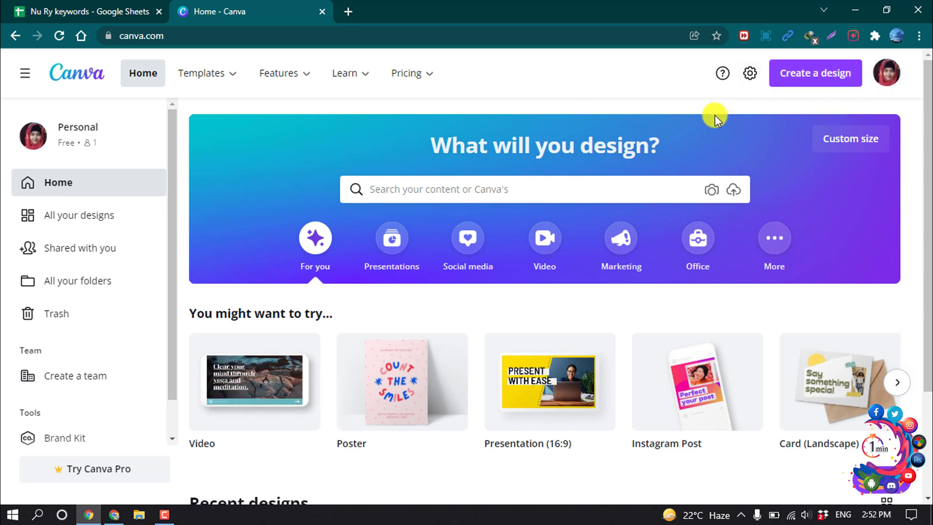
Search the templates for 'logo' and show the logo results
{"action": "left_click", "coordinate": [369, 189]}
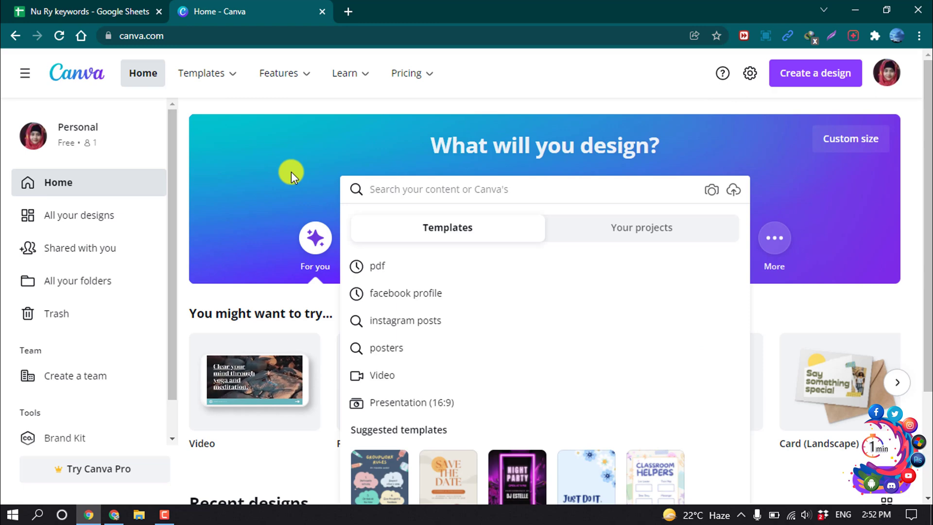
{"action": "type", "text": "logo"}
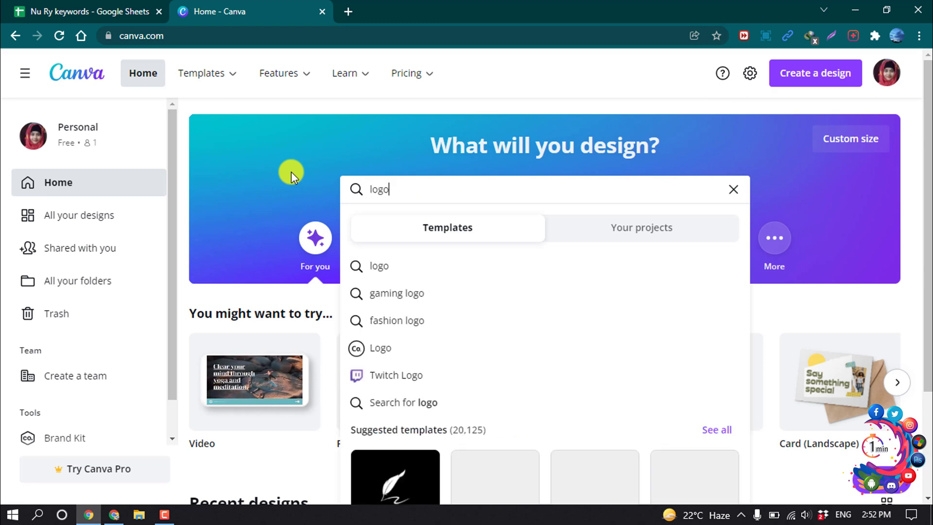
{"action": "left_click", "coordinate": [378, 270]}
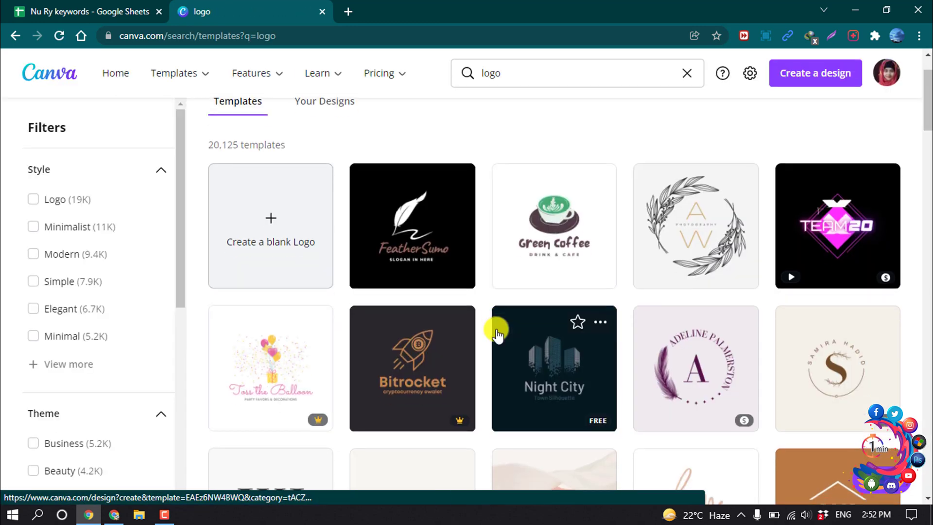
Scroll through the 20,125 logo templates to compare designs
{"action": "scroll", "coordinate": [496, 328], "scroll_direction": "down", "scroll_amount": 7}
{"action": "scroll", "coordinate": [497, 334], "scroll_direction": "down", "scroll_amount": 14}
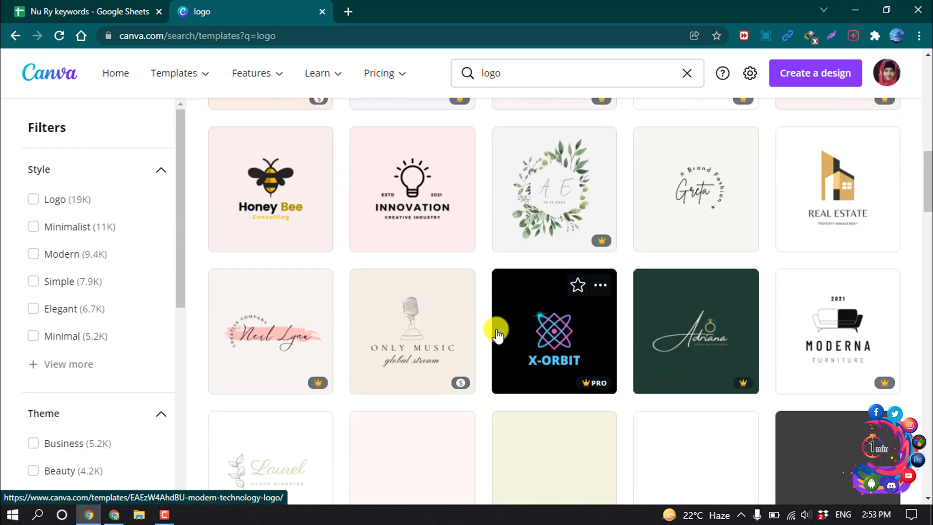
{"action": "scroll", "coordinate": [496, 333], "scroll_direction": "up", "scroll_amount": 4}
{"action": "scroll", "coordinate": [496, 333], "scroll_direction": "up", "scroll_amount": 11}
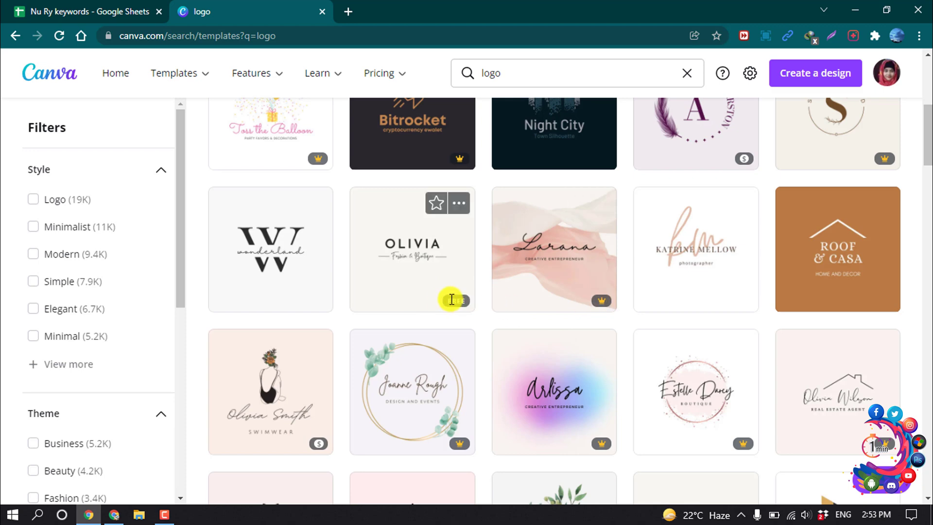
{"action": "scroll", "coordinate": [451, 300], "scroll_direction": "up", "scroll_amount": 3}
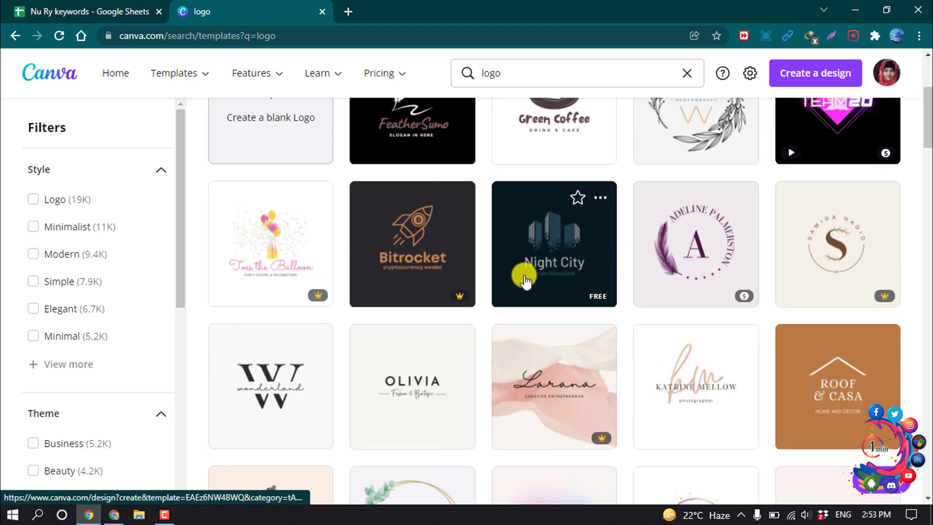
{"action": "scroll", "coordinate": [547, 269], "scroll_direction": "up", "scroll_amount": 4}
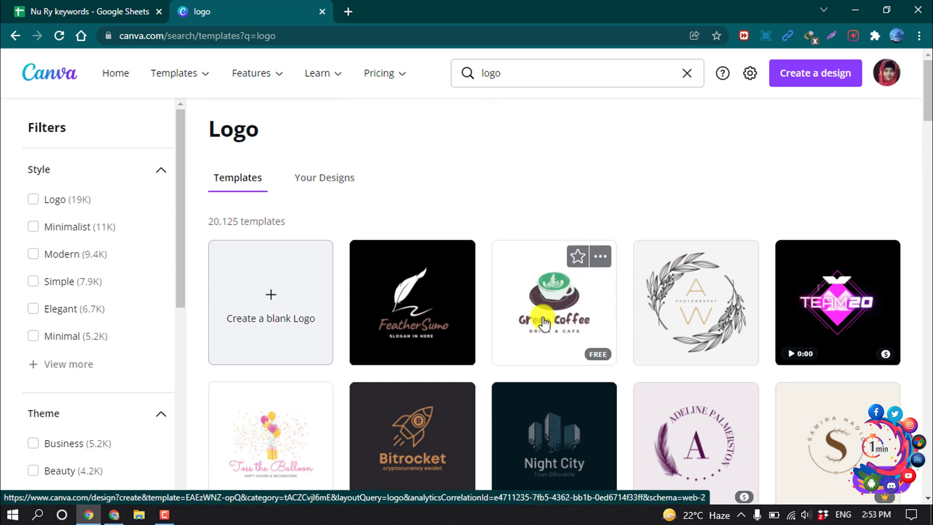
{"action": "scroll", "coordinate": [487, 326], "scroll_direction": "down", "scroll_amount": 10}
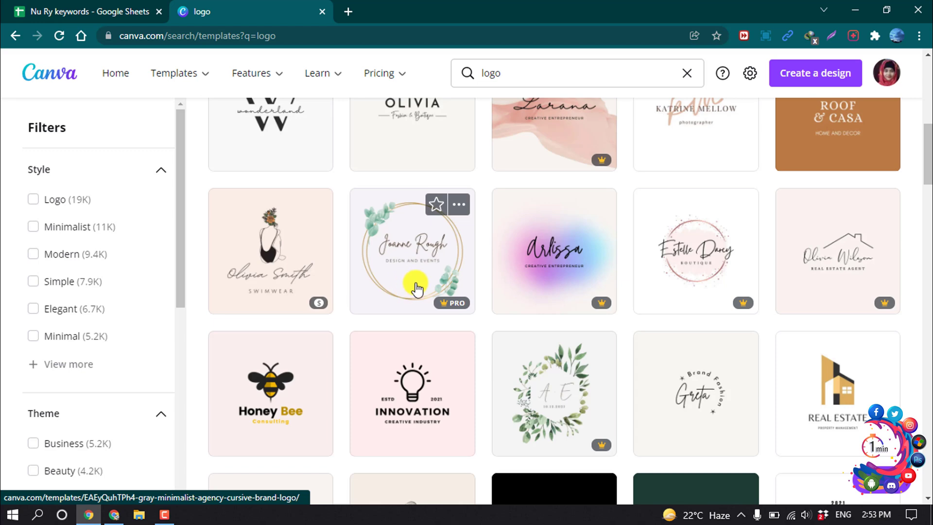
{"action": "scroll", "coordinate": [416, 289], "scroll_direction": "up", "scroll_amount": 6}
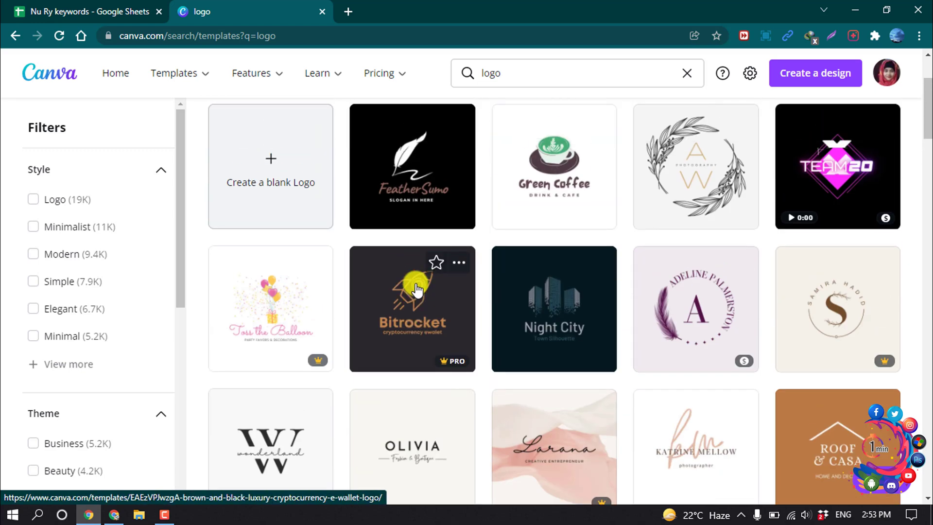
{"action": "scroll", "coordinate": [416, 288], "scroll_direction": "up", "scroll_amount": 2}
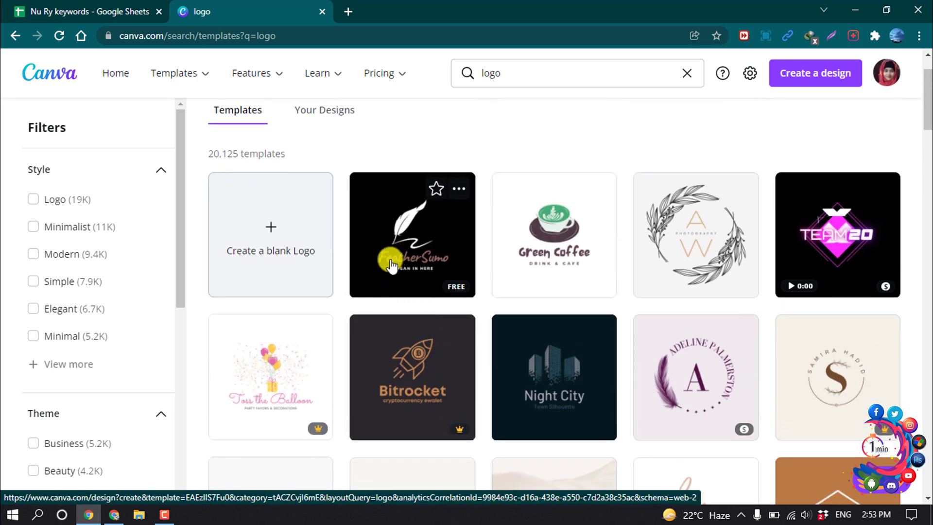
Open the FeatherSumo template and enlarge its white feather to about 198×240, shifted upward
{"action": "left_click", "coordinate": [402, 248]}
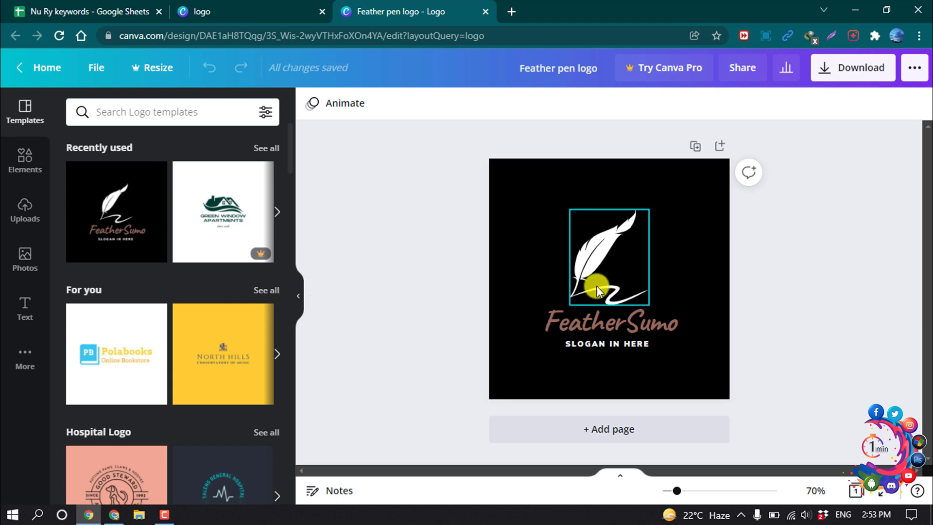
{"action": "left_click", "coordinate": [600, 270]}
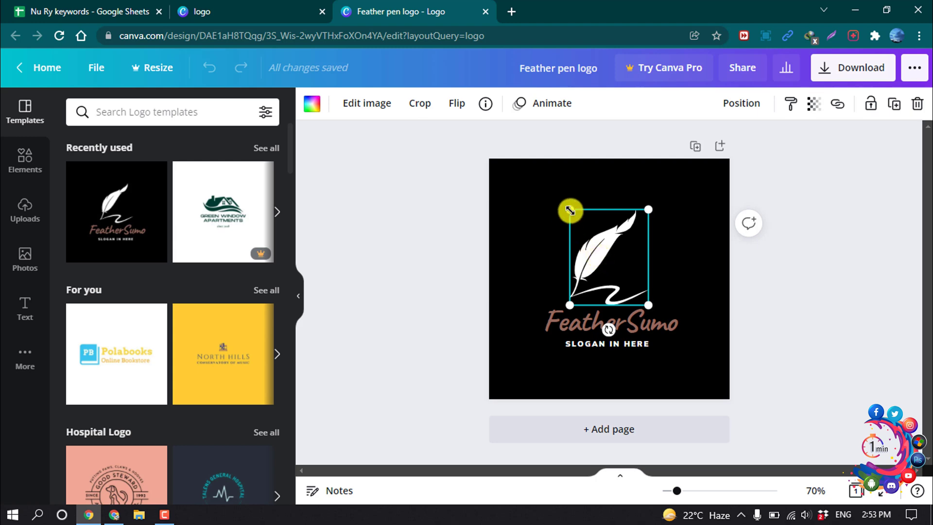
{"action": "left_click_drag", "start_coordinate": [570, 210], "coordinate": [537, 199]}
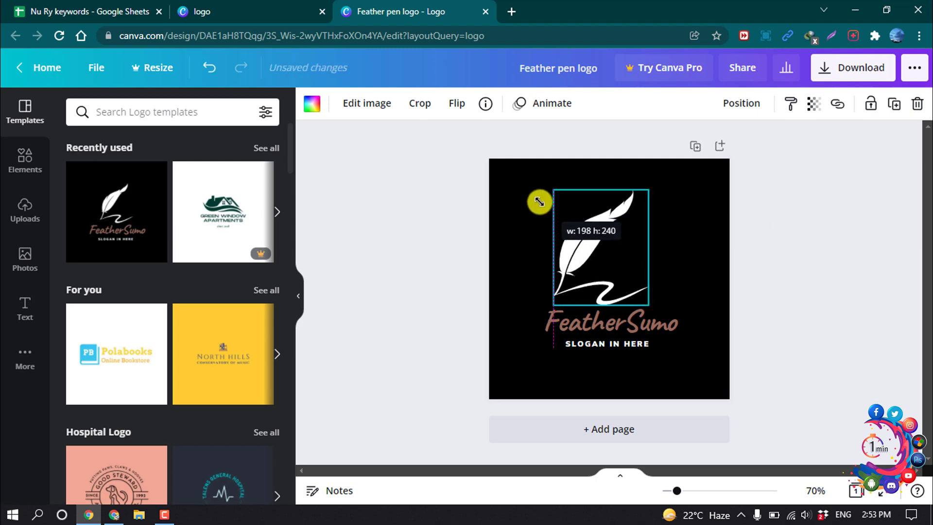
{"action": "left_click_drag", "start_coordinate": [606, 246], "coordinate": [613, 238]}
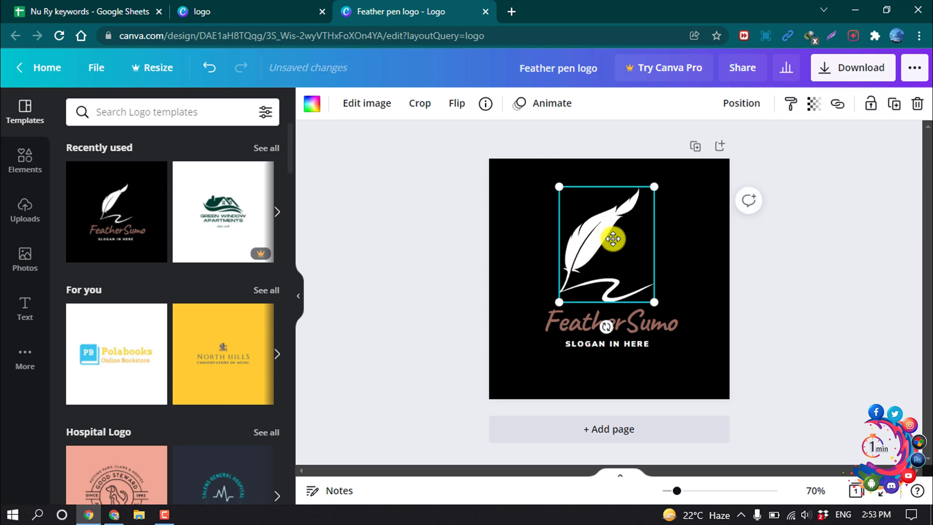
Replace the FeatherSumo heading with 'Howto1Minute', widened to one line and centred
{"action": "double_click", "coordinate": [573, 324]}
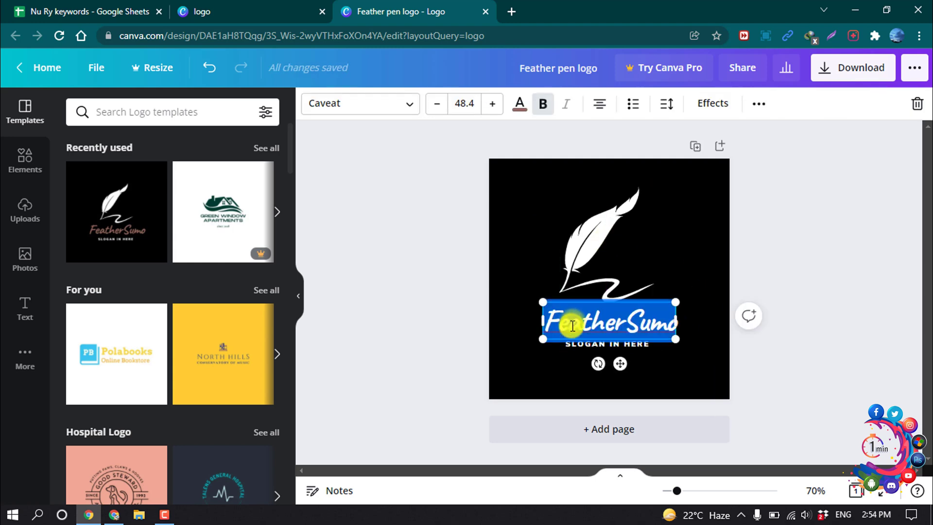
{"action": "type", "text": "Howto1Minute"}
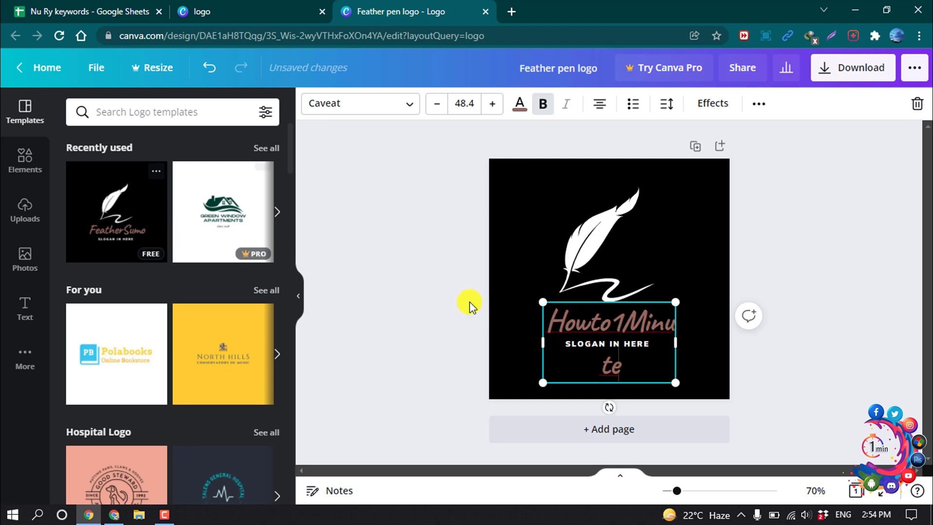
{"action": "left_click_drag", "start_coordinate": [540, 343], "coordinate": [526, 340]}
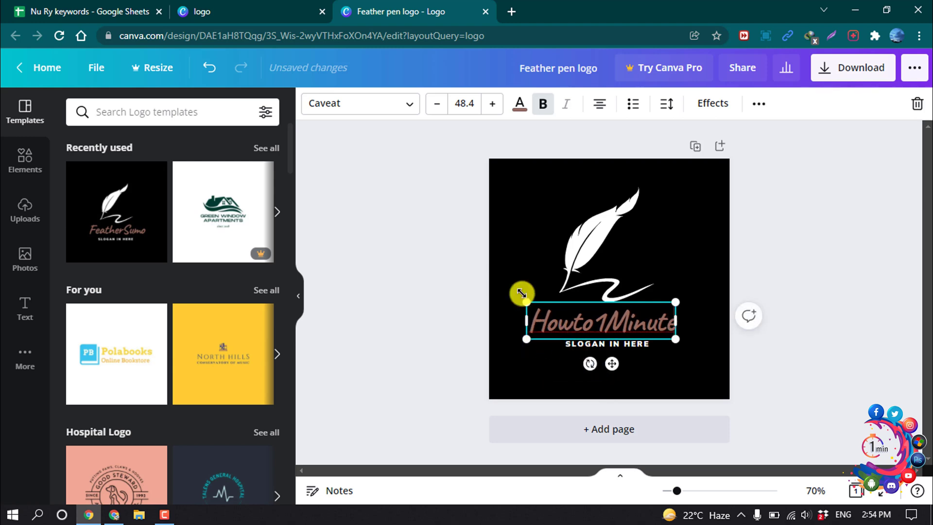
{"action": "left_click", "coordinate": [503, 260]}
{"action": "left_click_drag", "start_coordinate": [594, 329], "coordinate": [596, 325]}
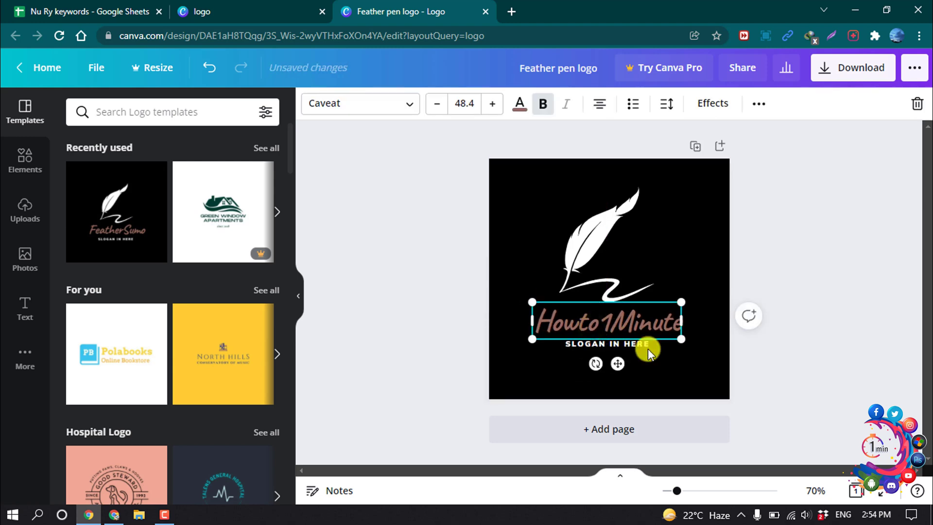
{"action": "left_click", "coordinate": [562, 362]}
{"action": "left_click", "coordinate": [596, 343]}
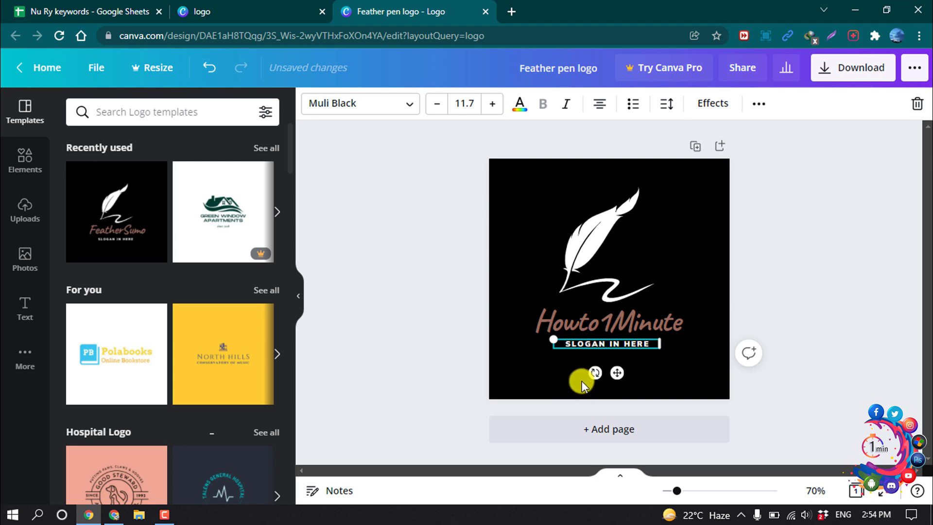
{"action": "left_click", "coordinate": [564, 369]}
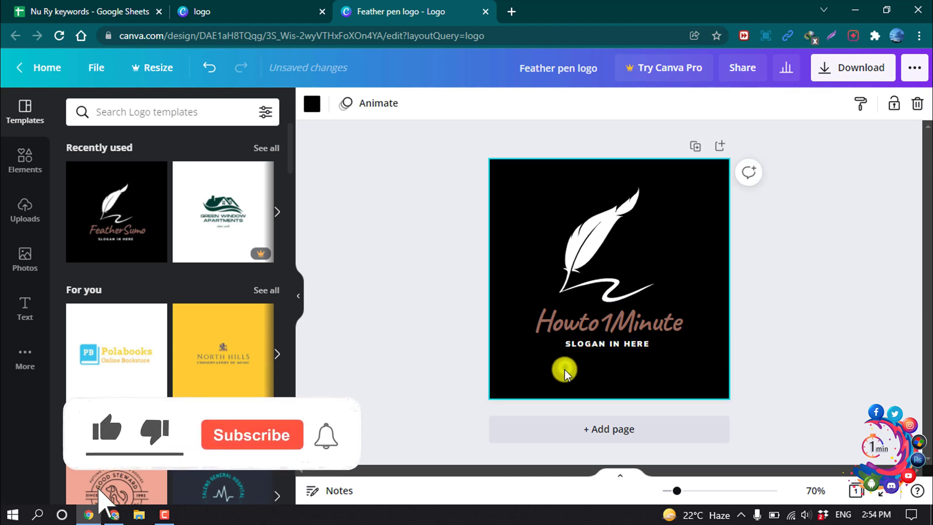
Change the feather graphic's colour from white to lavender purple
{"action": "left_click", "coordinate": [595, 242]}
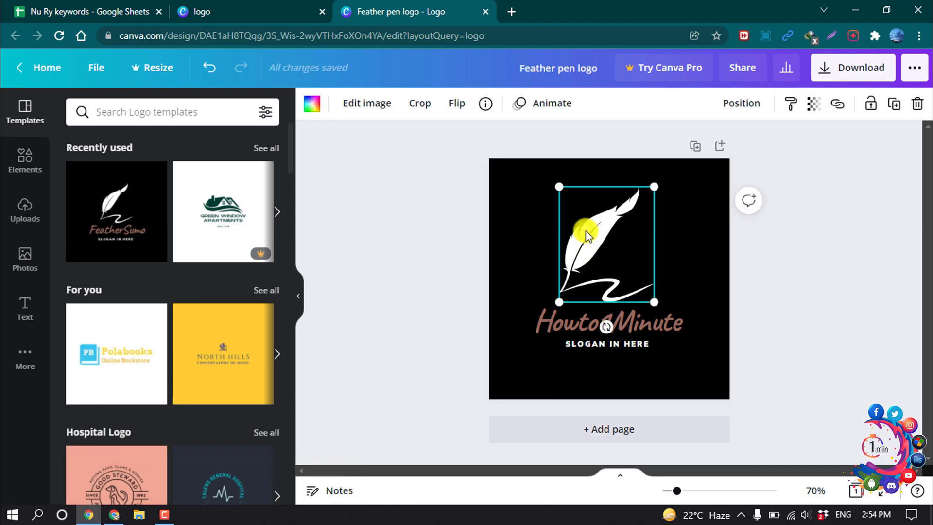
{"action": "left_click", "coordinate": [314, 104]}
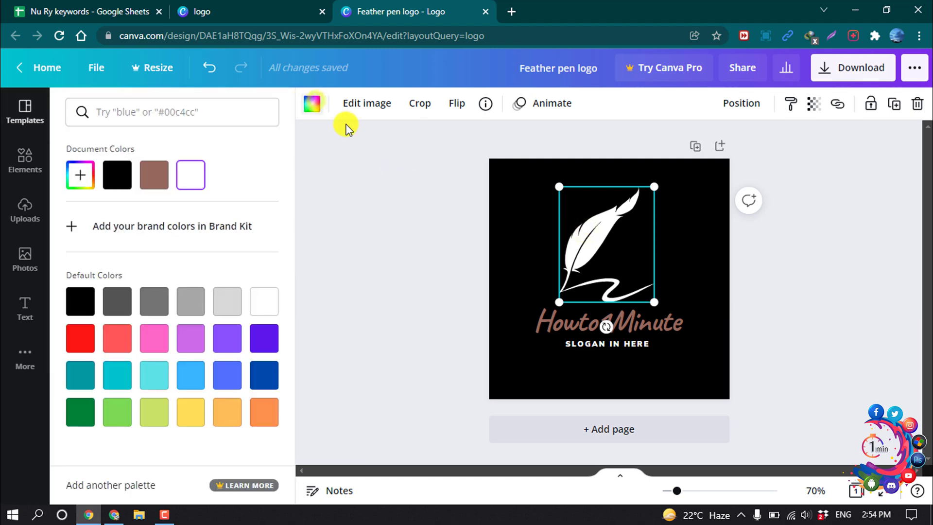
{"action": "left_click", "coordinate": [185, 338]}
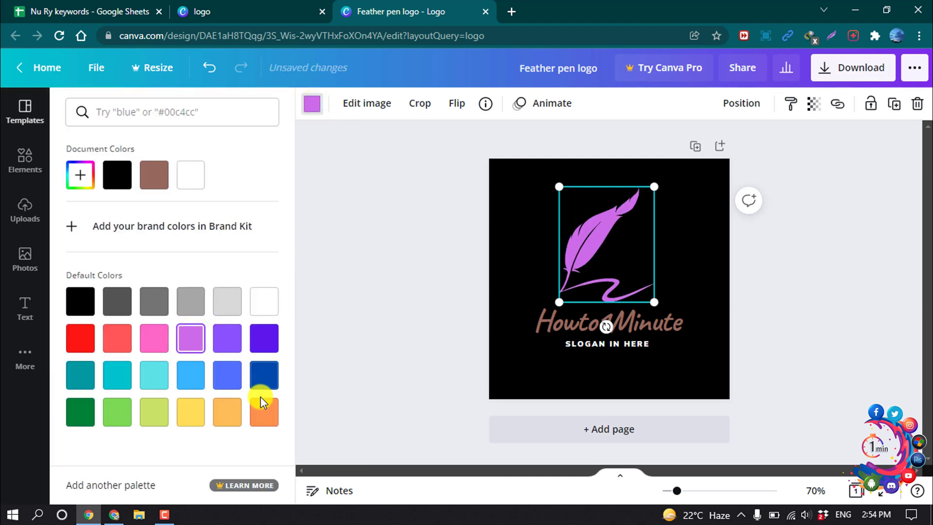
{"action": "left_click", "coordinate": [263, 415]}
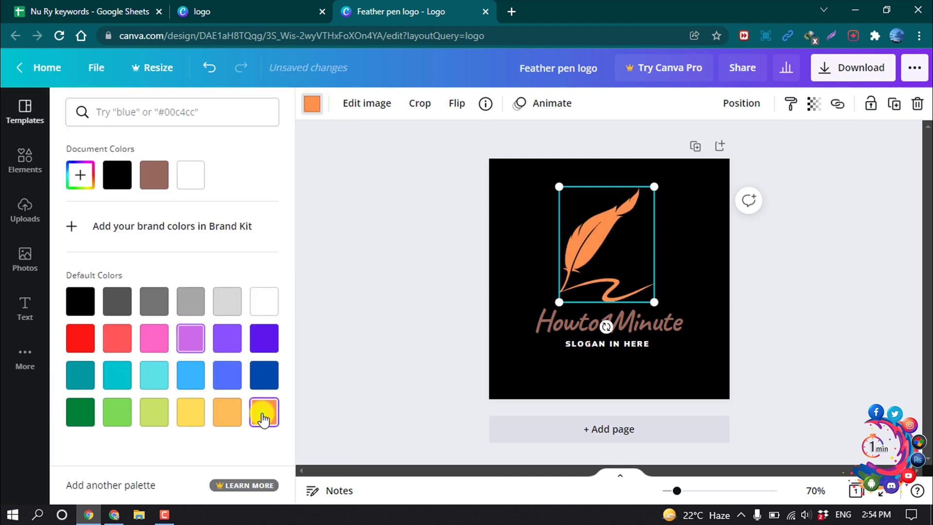
{"action": "left_click", "coordinate": [264, 335]}
{"action": "left_click", "coordinate": [219, 341]}
{"action": "left_click", "coordinate": [186, 343]}
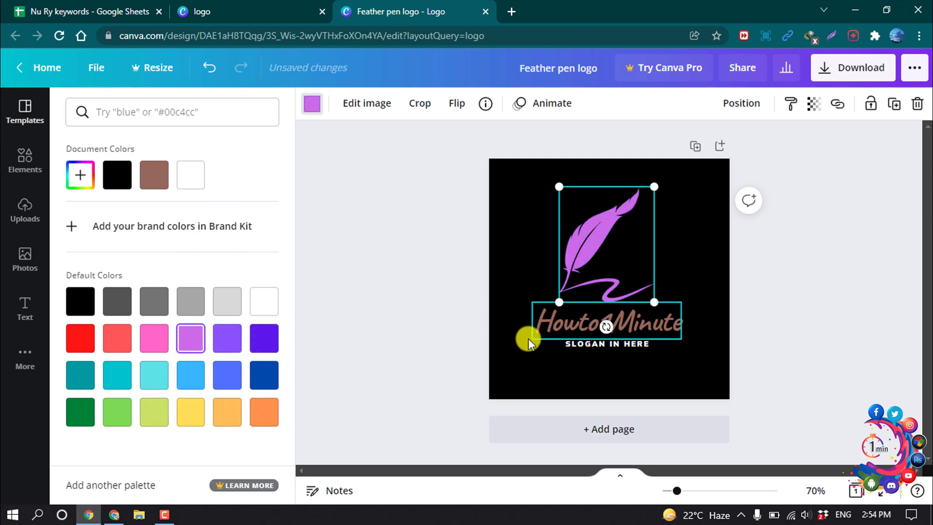
{"action": "left_click", "coordinate": [496, 341]}
{"action": "left_click", "coordinate": [559, 324]}
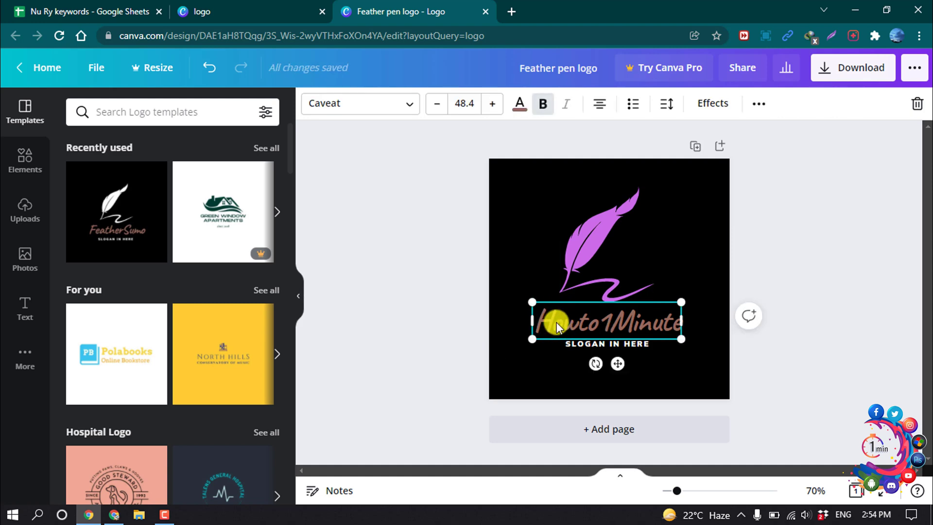
Make the Howto1Minute heading text white
{"action": "left_click", "coordinate": [519, 105]}
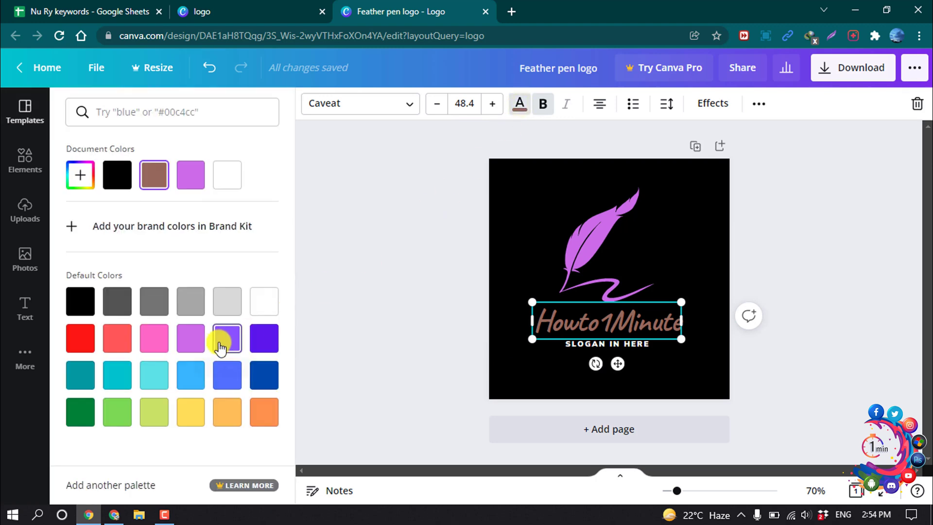
{"action": "left_click", "coordinate": [271, 299]}
{"action": "left_click", "coordinate": [670, 255]}
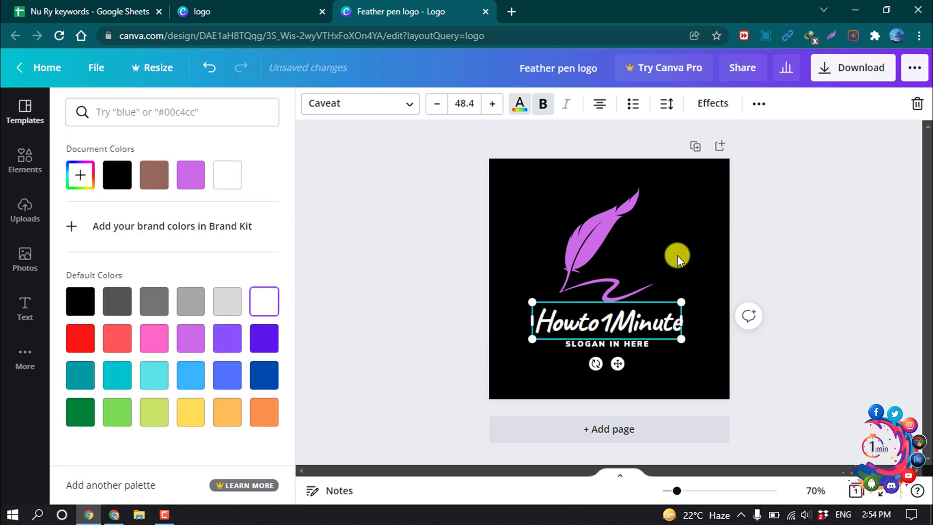
Make the 'SLOGAN IN HERE' text red
{"action": "left_click", "coordinate": [588, 344]}
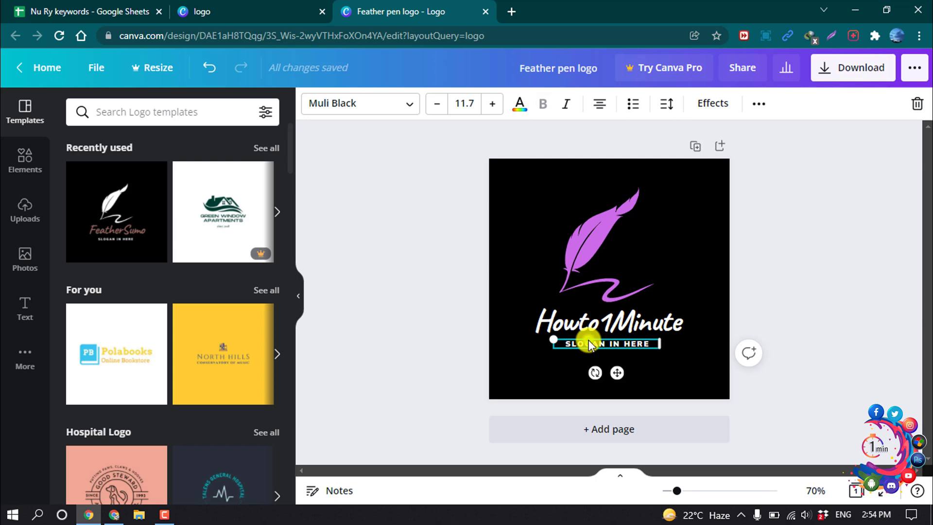
{"action": "left_click", "coordinate": [519, 103]}
{"action": "left_click", "coordinate": [87, 340]}
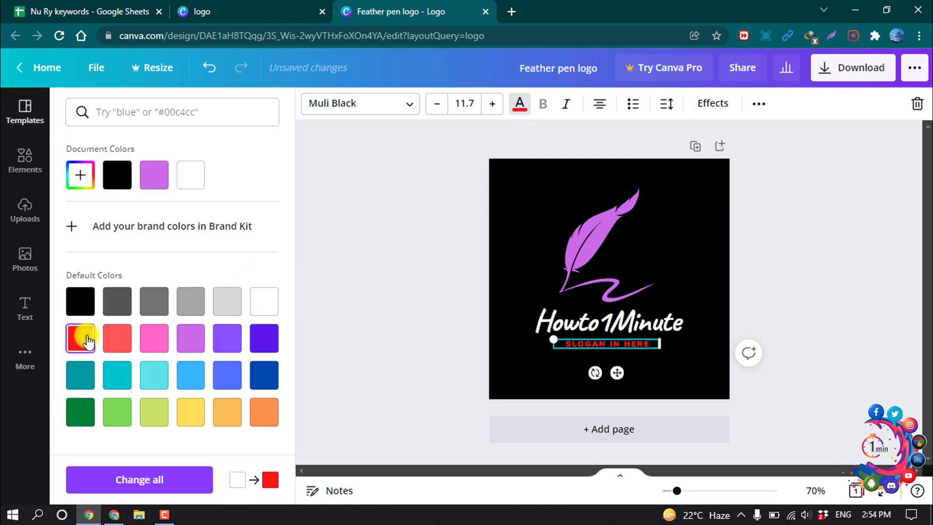
{"action": "left_click", "coordinate": [669, 212]}
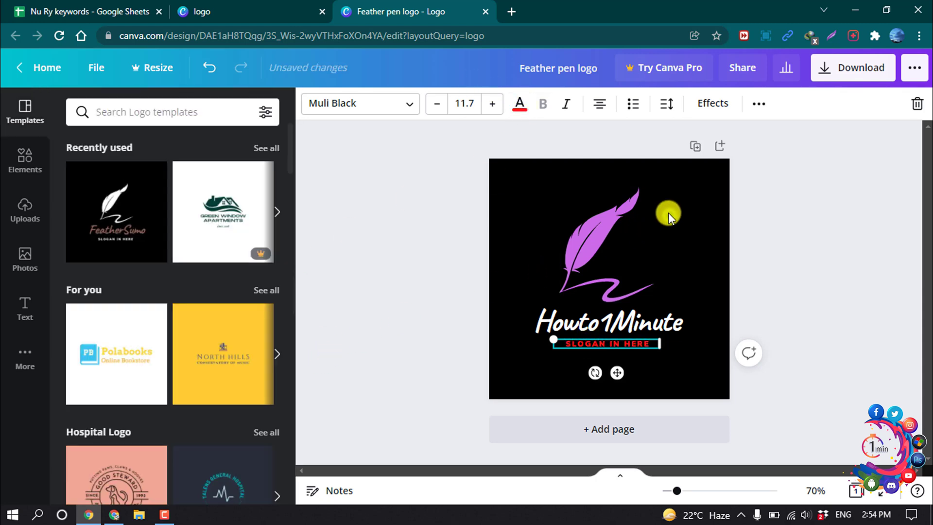
{"action": "left_click", "coordinate": [672, 247]}
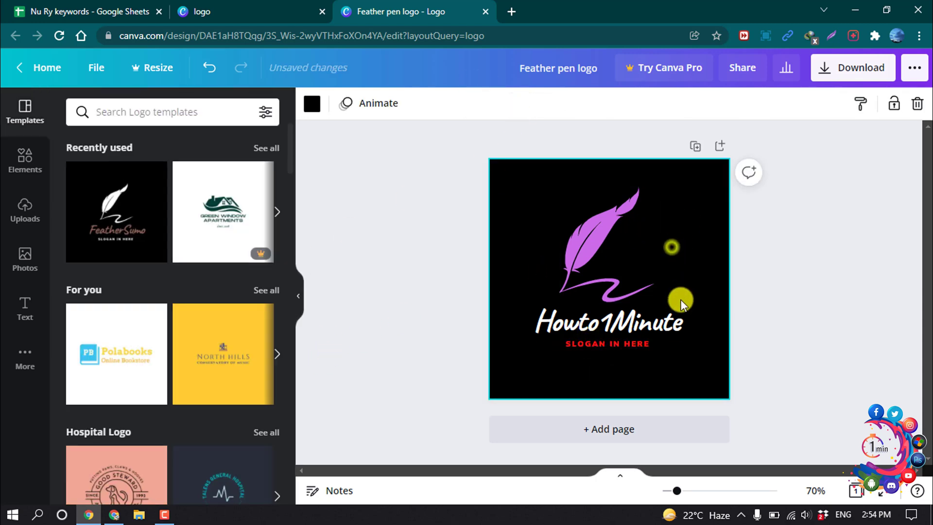
{"action": "left_click", "coordinate": [576, 323]}
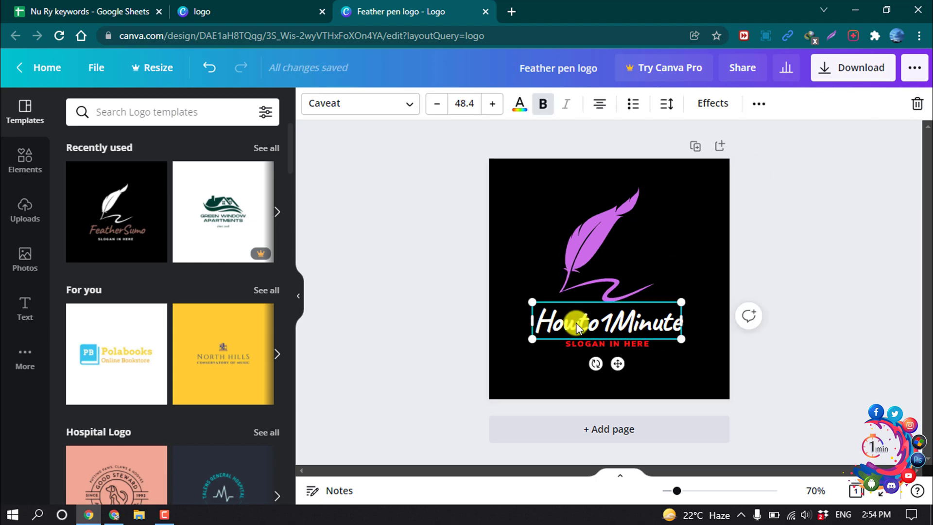
{"action": "left_click", "coordinate": [381, 104]}
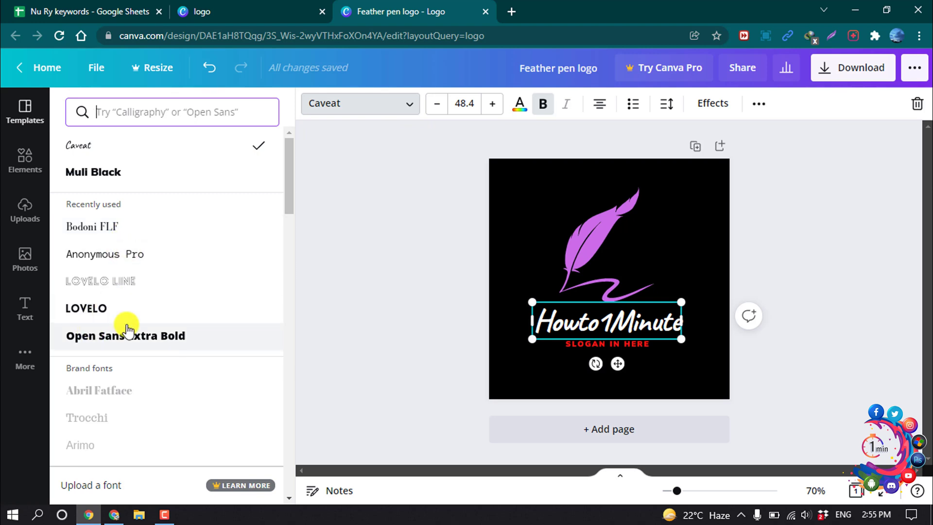
{"action": "scroll", "coordinate": [126, 325], "scroll_direction": "down", "scroll_amount": 5}
{"action": "left_click", "coordinate": [87, 292]}
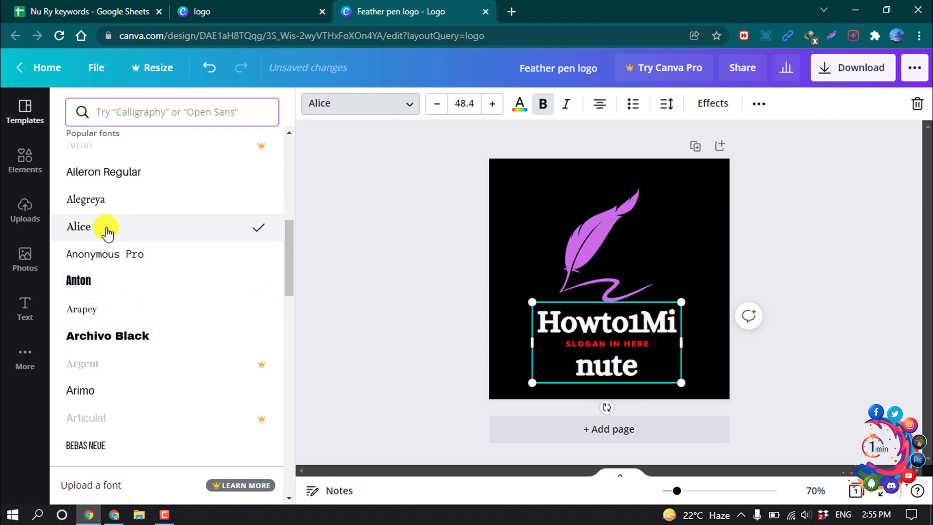
{"action": "left_click", "coordinate": [441, 329]}
{"action": "key", "text": "ctrl+z"}
{"action": "key", "text": "ctrl+z"}
{"action": "left_click_drag", "start_coordinate": [561, 260], "coordinate": [583, 253]}
{"action": "key", "text": "ctrl+z"}
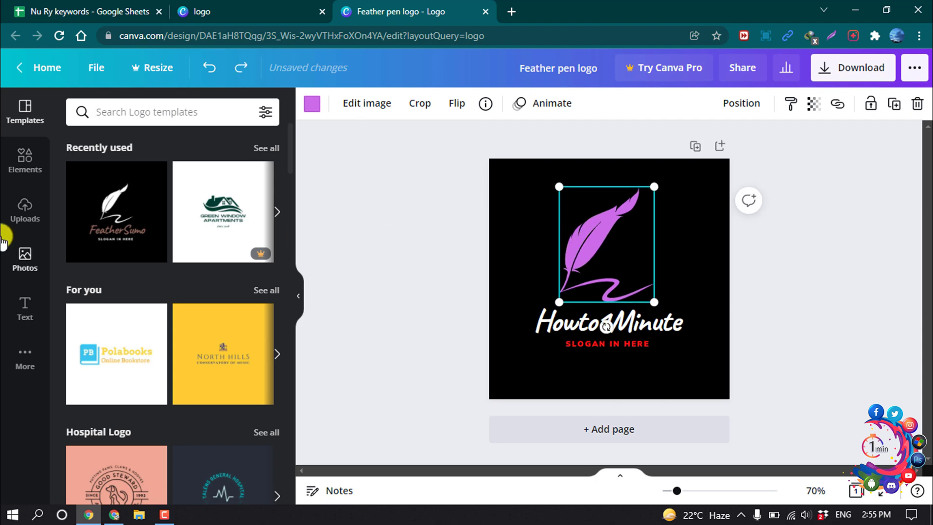
Open the full Featured graphics collection from the Elements library
{"action": "left_click", "coordinate": [27, 178]}
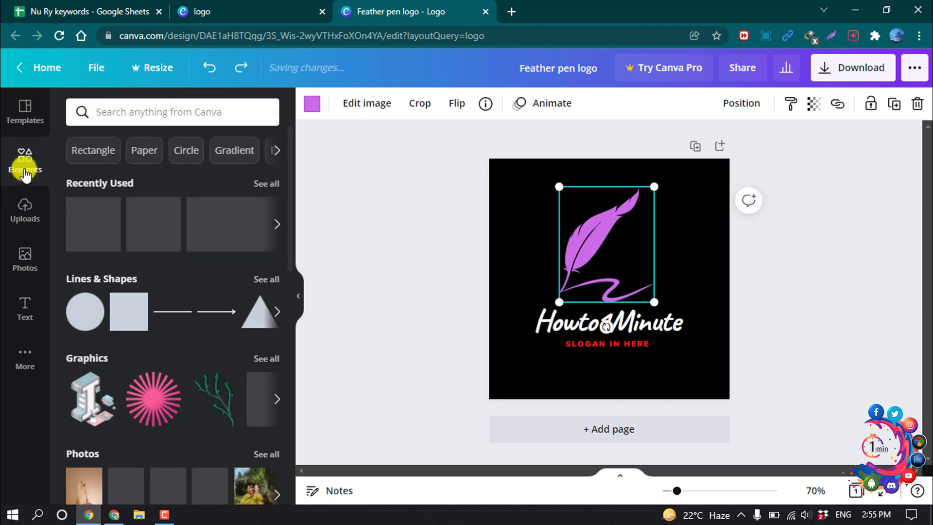
{"action": "scroll", "coordinate": [135, 369], "scroll_direction": "down", "scroll_amount": 3}
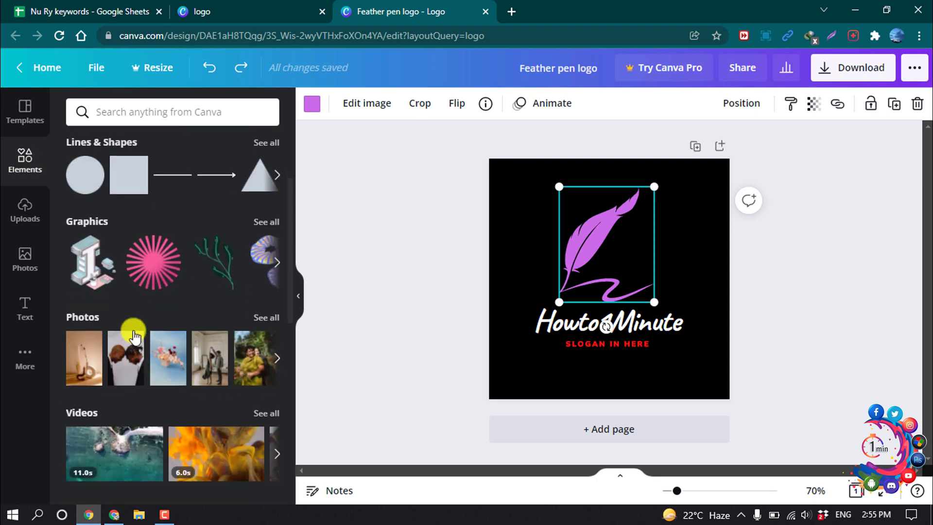
{"action": "left_click", "coordinate": [267, 223]}
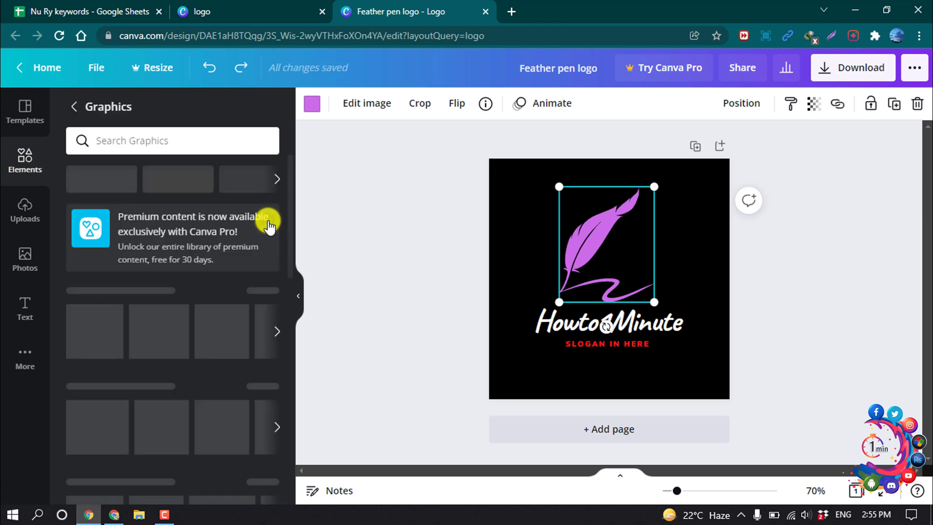
{"action": "scroll", "coordinate": [204, 375], "scroll_direction": "down", "scroll_amount": 3}
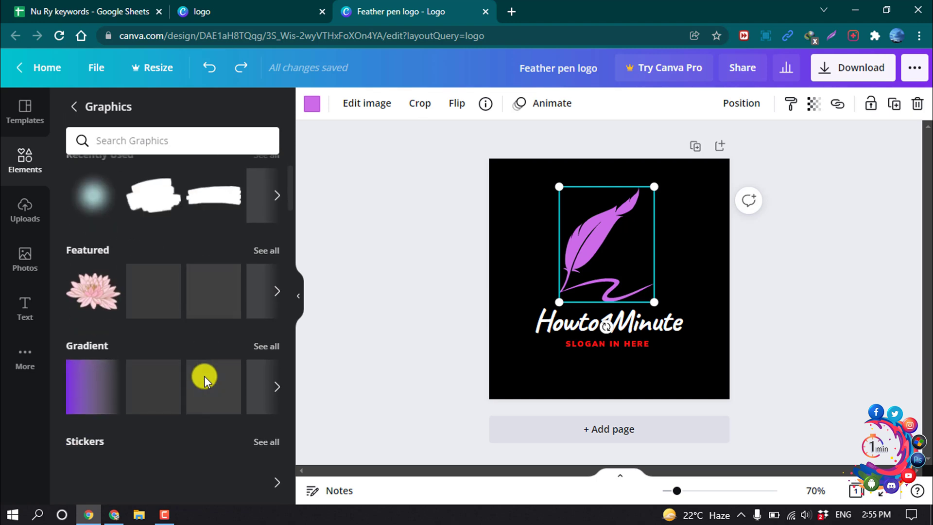
{"action": "left_click", "coordinate": [263, 249]}
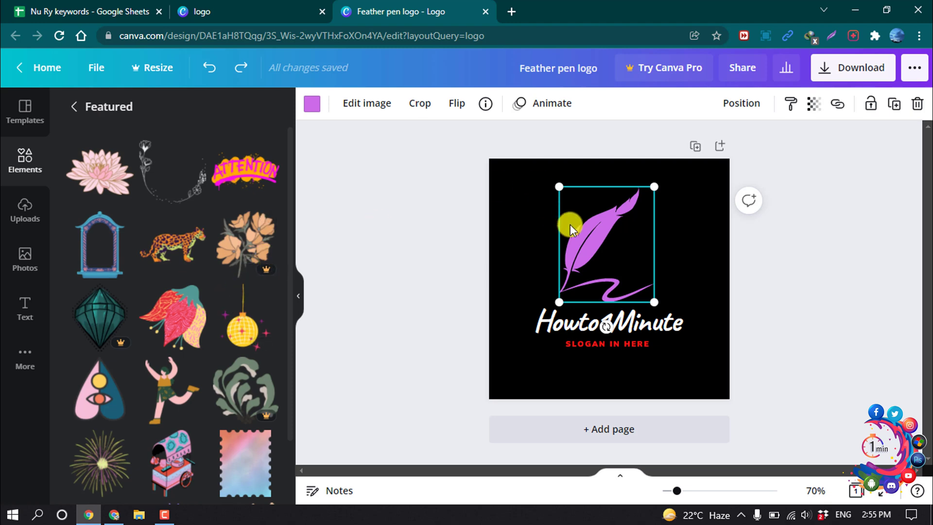
Swap the feather for the pink lotus, enlarged and centred above Howto1Minute
{"action": "left_click", "coordinate": [89, 180]}
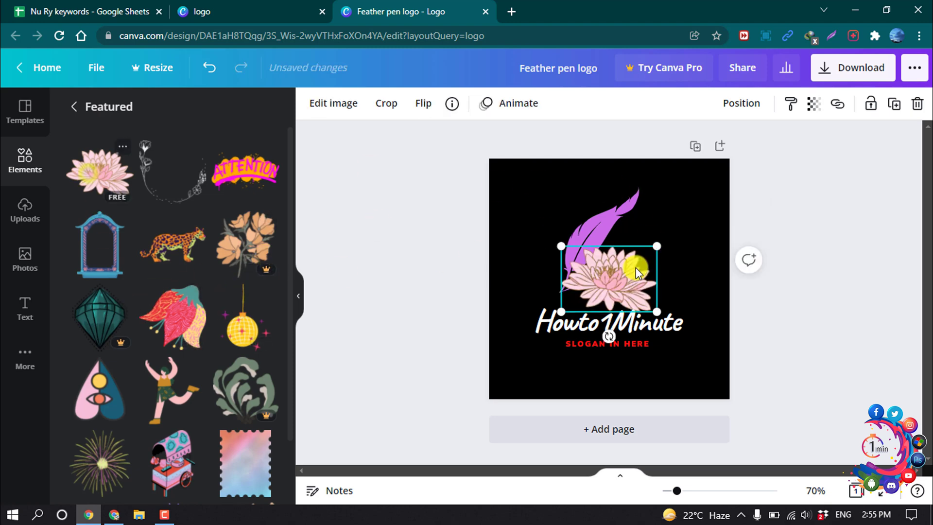
{"action": "left_click", "coordinate": [602, 211]}
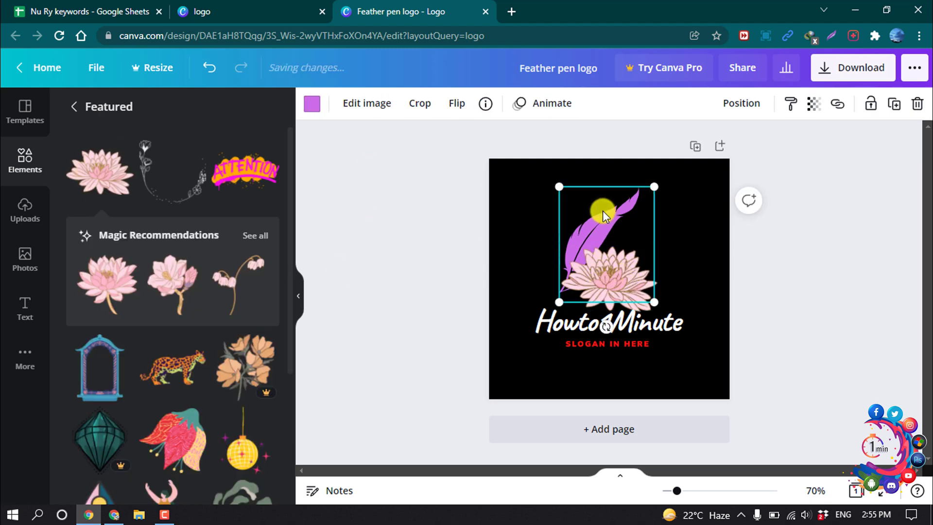
{"action": "key", "text": "Delete"}
{"action": "left_click", "coordinate": [602, 259]}
{"action": "left_click_drag", "start_coordinate": [602, 260], "coordinate": [524, 207]}
{"action": "left_click_drag", "start_coordinate": [618, 246], "coordinate": [631, 251]}
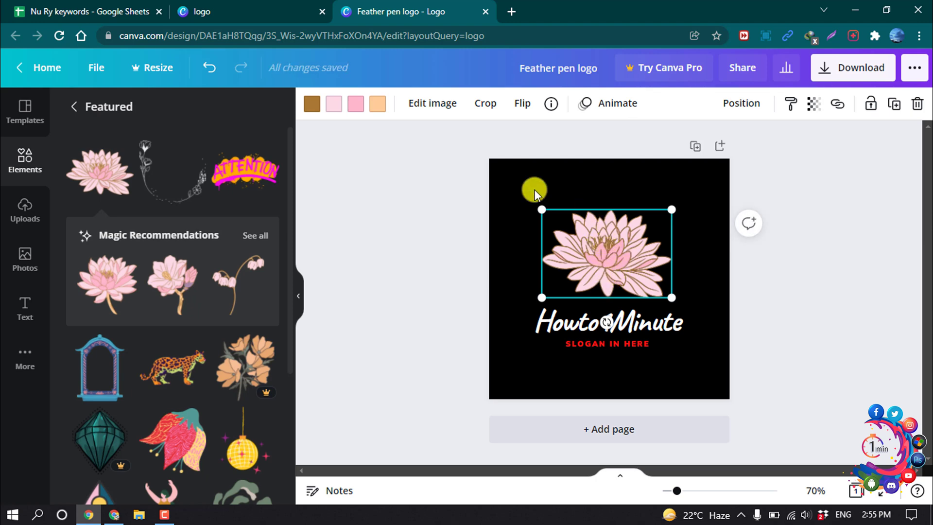
Give the lotus a red outline and light pink petals
{"action": "left_click", "coordinate": [312, 105]}
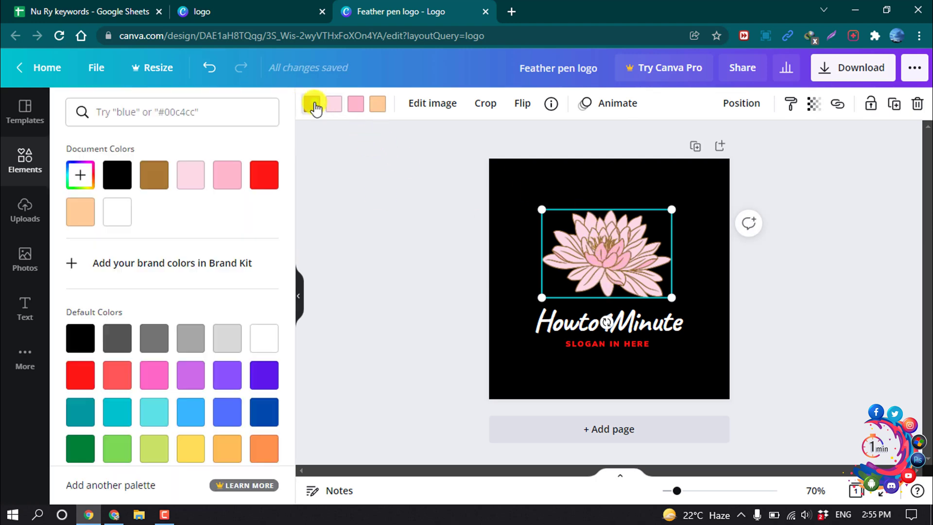
{"action": "left_click", "coordinate": [264, 175]}
{"action": "left_click", "coordinate": [338, 103]}
{"action": "left_click", "coordinate": [154, 175]}
{"action": "left_click", "coordinate": [218, 174]}
{"action": "left_click", "coordinate": [265, 373]}
{"action": "left_click", "coordinate": [227, 174]}
{"action": "left_click", "coordinate": [191, 178]}
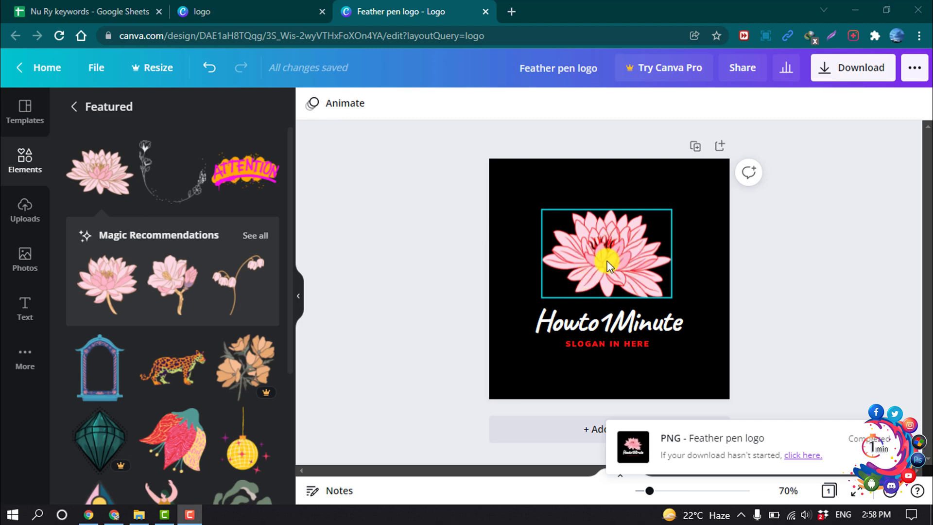
Upload the phone icon PNG from the computer to Uploads
{"action": "left_click", "coordinate": [520, 237]}
{"action": "left_click", "coordinate": [22, 213]}
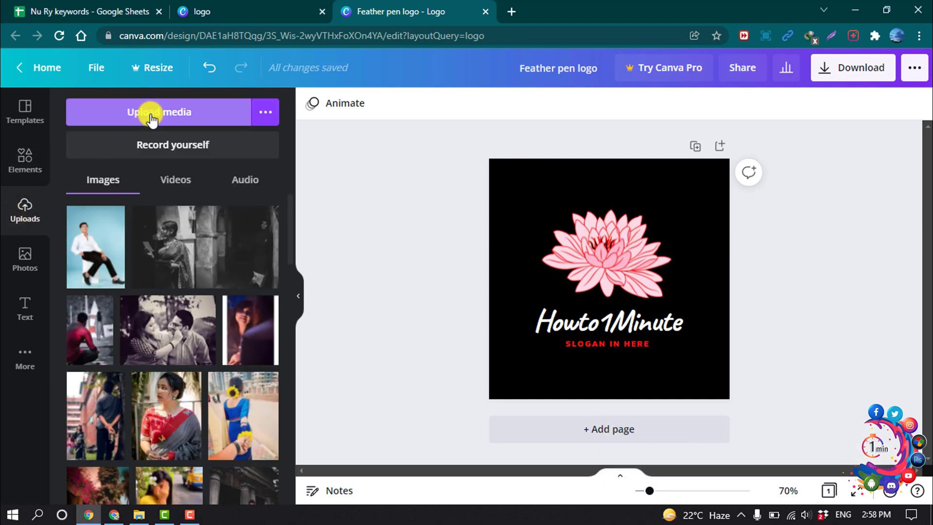
{"action": "left_click", "coordinate": [152, 119]}
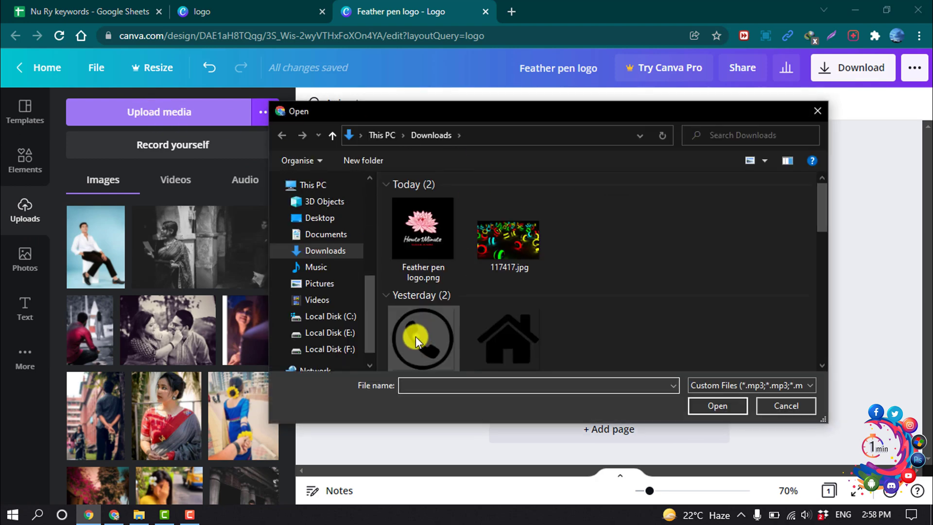
{"action": "left_click", "coordinate": [416, 336]}
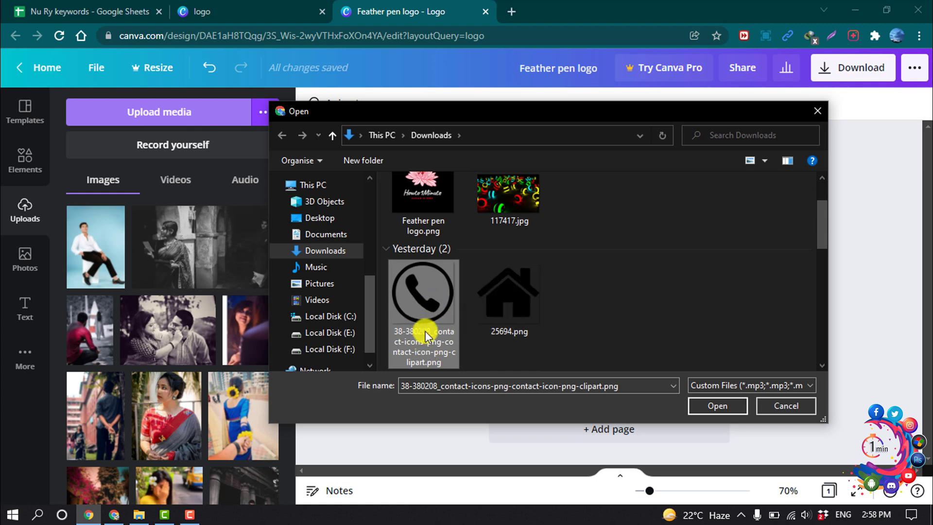
{"action": "left_click", "coordinate": [700, 403]}
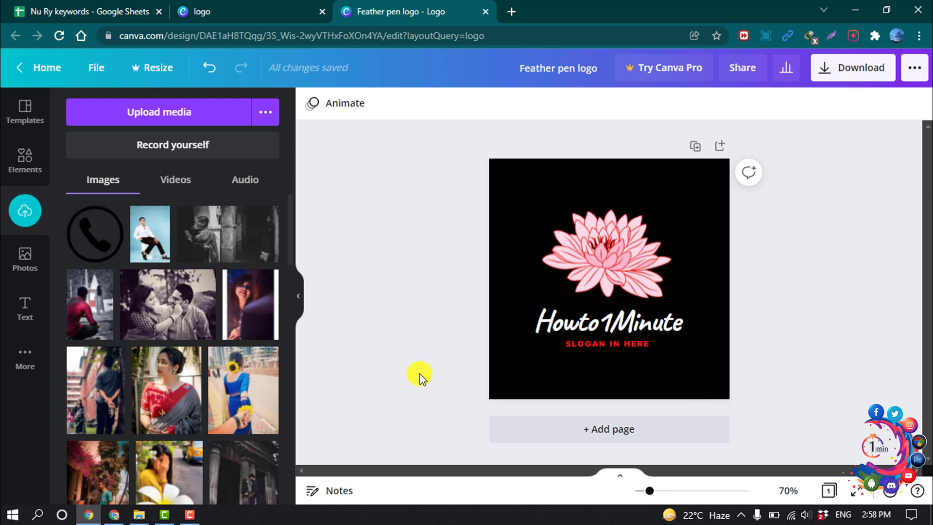
Add the phone icon to the logo, shrink it and centre it over the lotus
{"action": "left_click", "coordinate": [100, 250]}
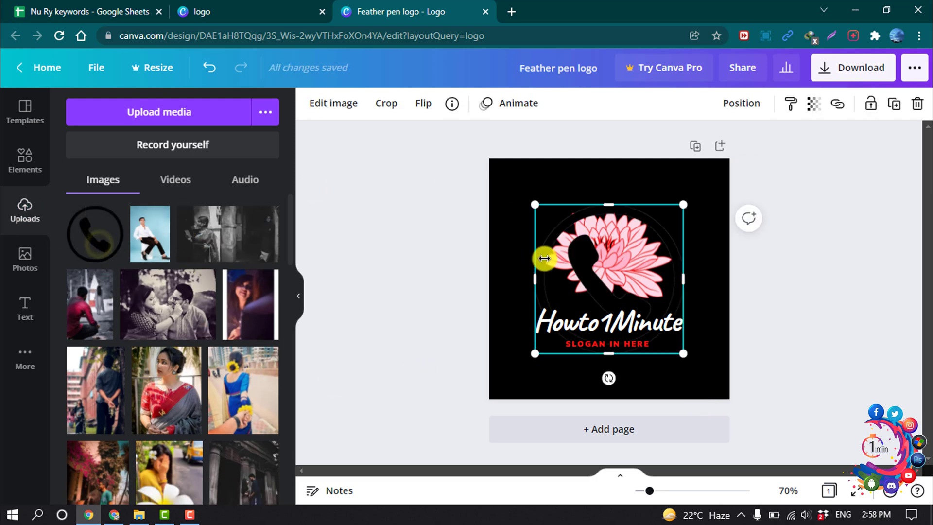
{"action": "left_click_drag", "start_coordinate": [559, 253], "coordinate": [618, 218]}
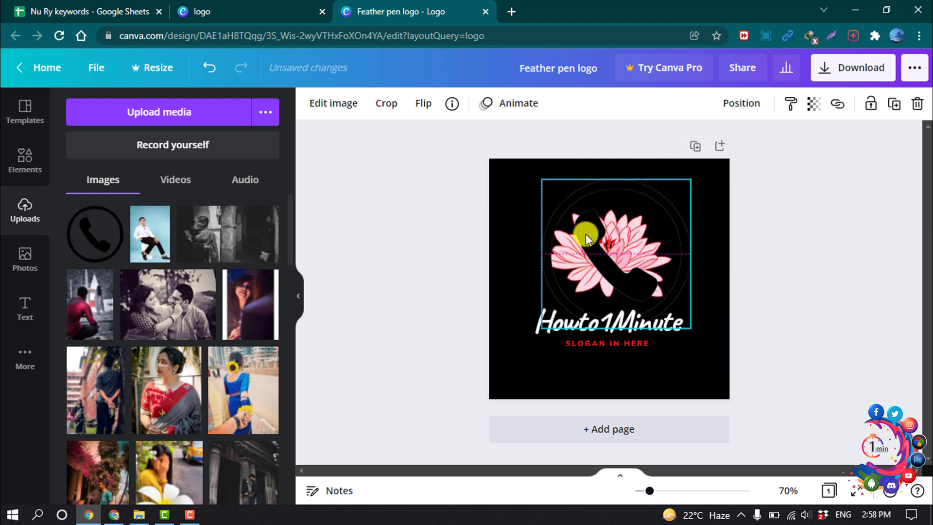
{"action": "left_click_drag", "start_coordinate": [692, 180], "coordinate": [638, 231]}
{"action": "left_click_drag", "start_coordinate": [610, 316], "coordinate": [622, 286]}
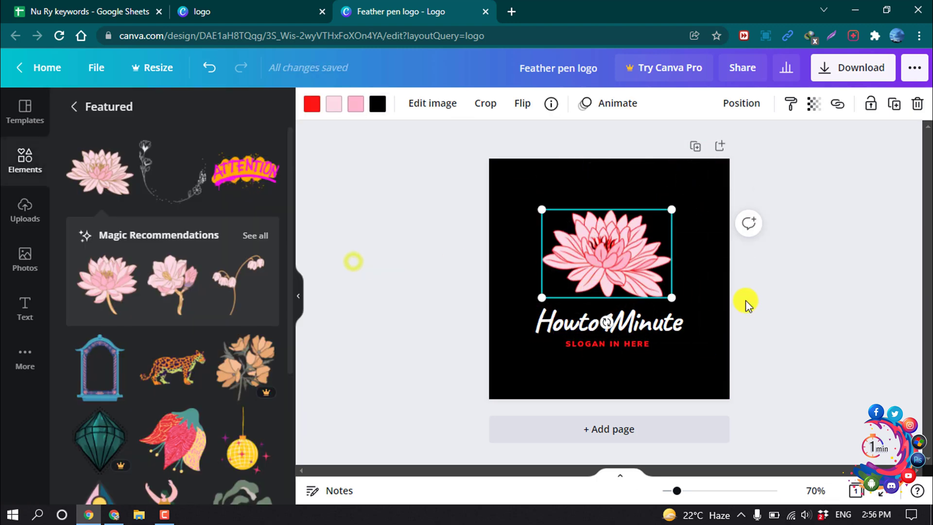
Download the logo as a 500 × 500 px PNG file
{"action": "left_click", "coordinate": [745, 301]}
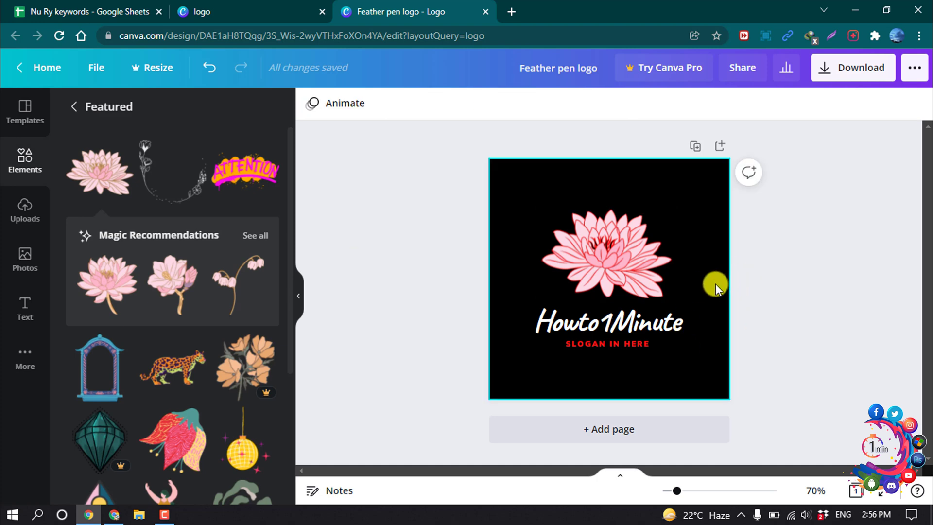
{"action": "left_click", "coordinate": [860, 73]}
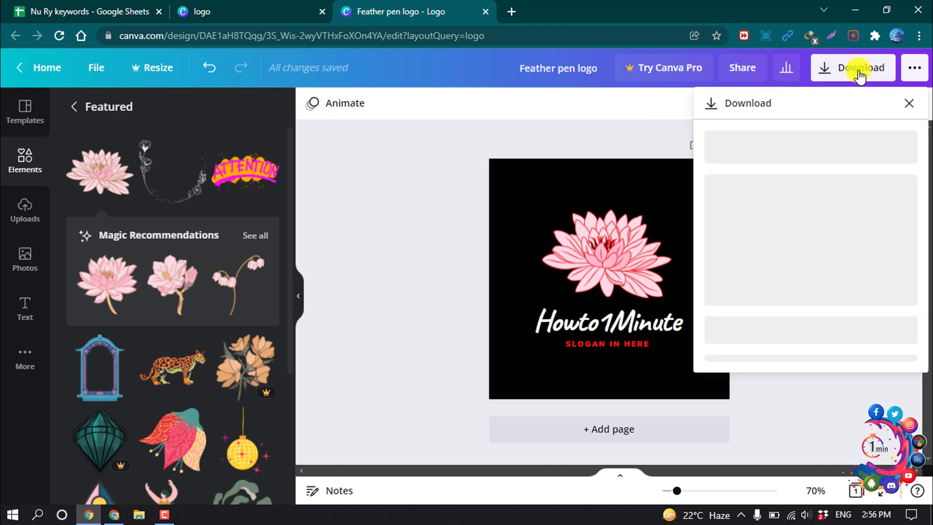
{"action": "left_click", "coordinate": [879, 167]}
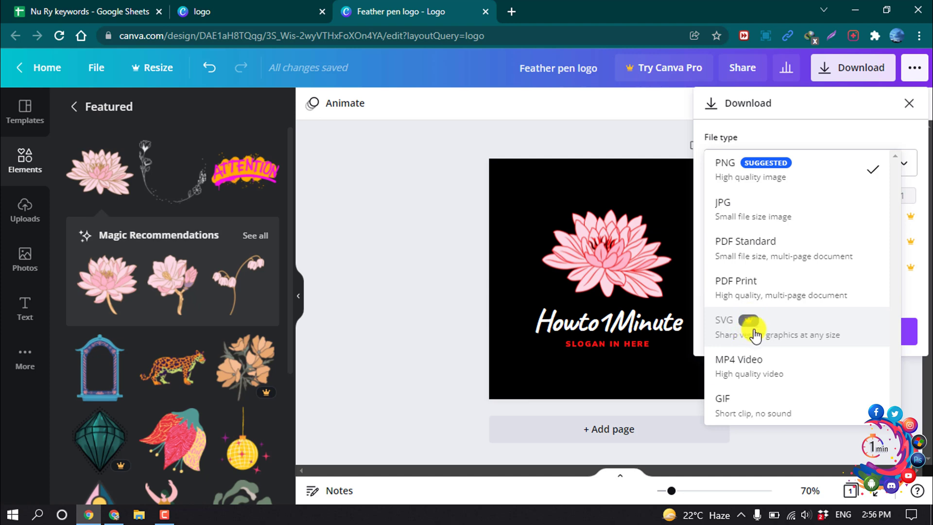
{"action": "left_click", "coordinate": [762, 172]}
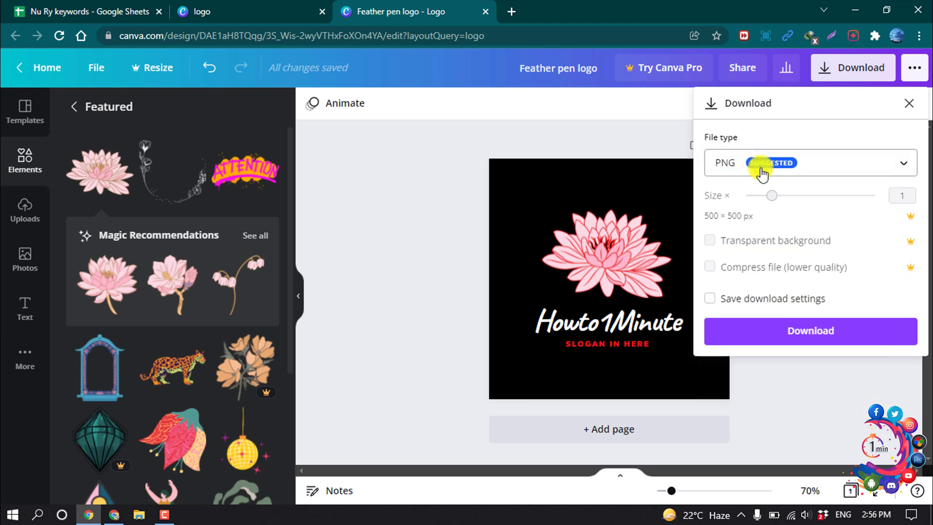
{"action": "left_click", "coordinate": [787, 329]}
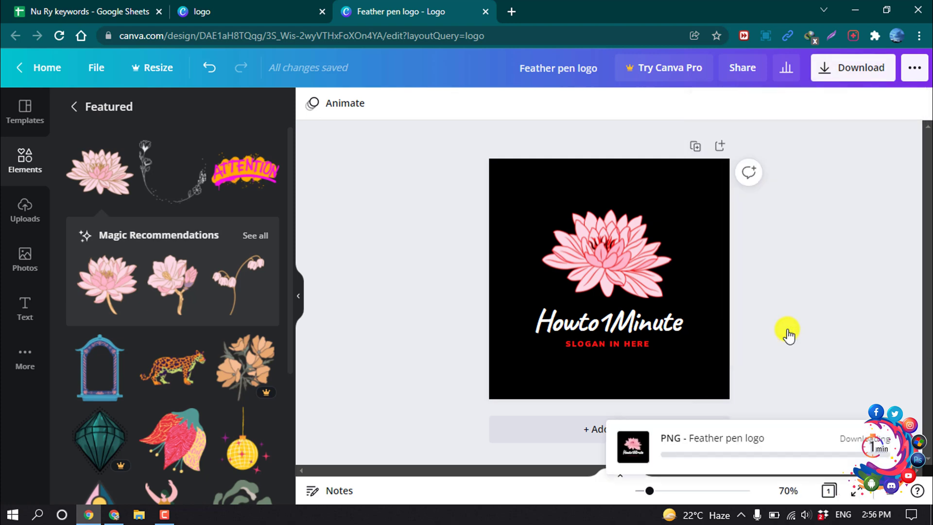
Locate Feather pen logo.png in the Downloads folder, then minimise Explorer and Chrome to show the desktop
{"action": "left_click", "coordinate": [133, 516]}
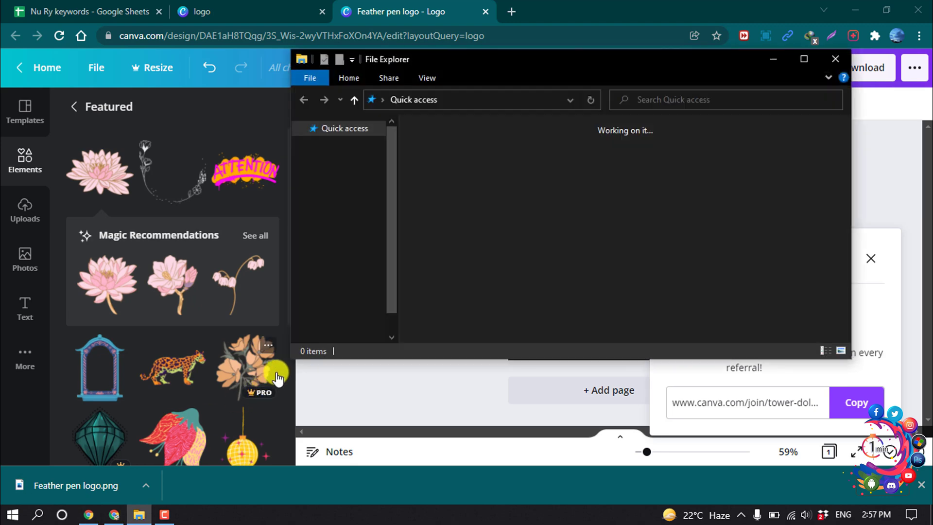
{"action": "double_click", "coordinate": [627, 161]}
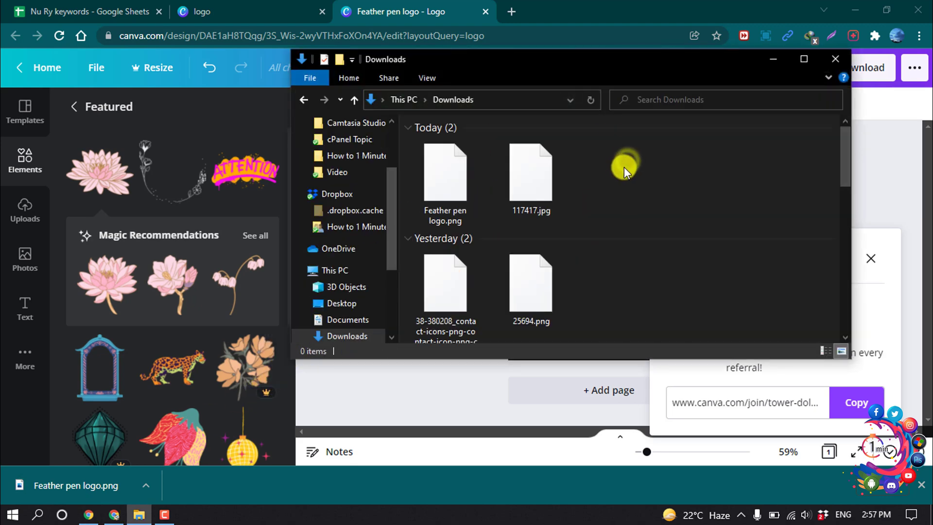
{"action": "left_click", "coordinate": [444, 188]}
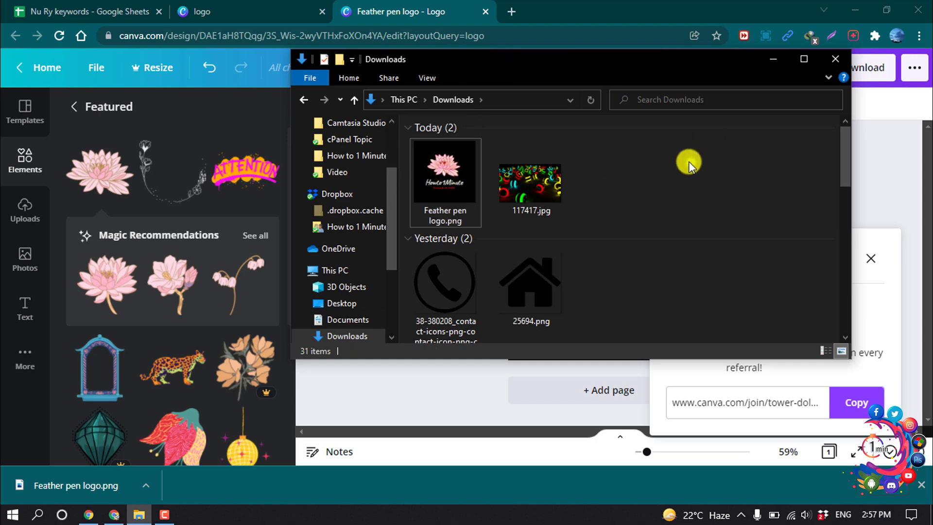
{"action": "left_click", "coordinate": [773, 59]}
{"action": "left_click", "coordinate": [849, 6]}
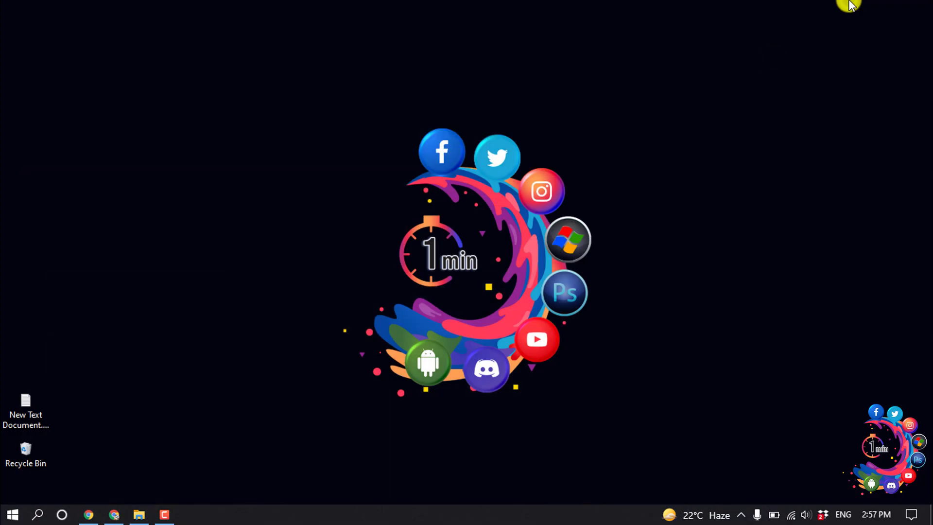